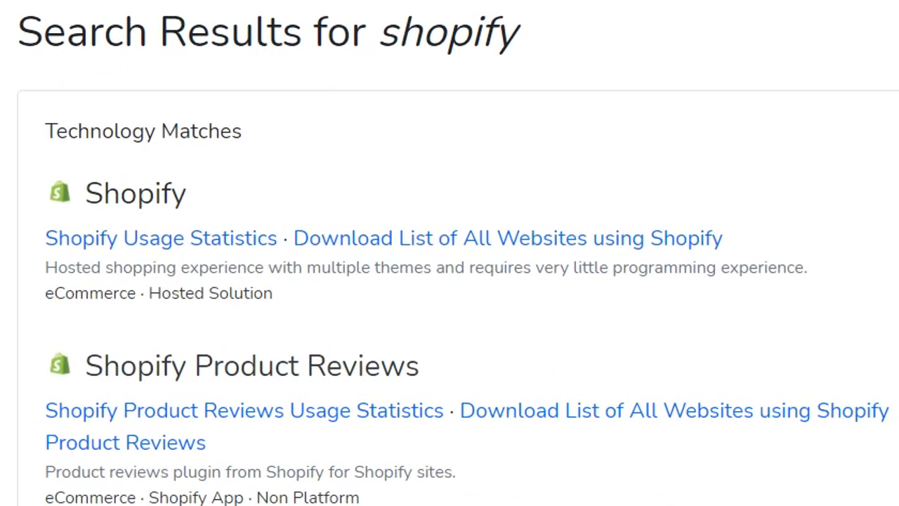
- Open the list of all websites using Shopify and load its first site, plant.ecosia.org, in a new browser tab
click(508, 238)
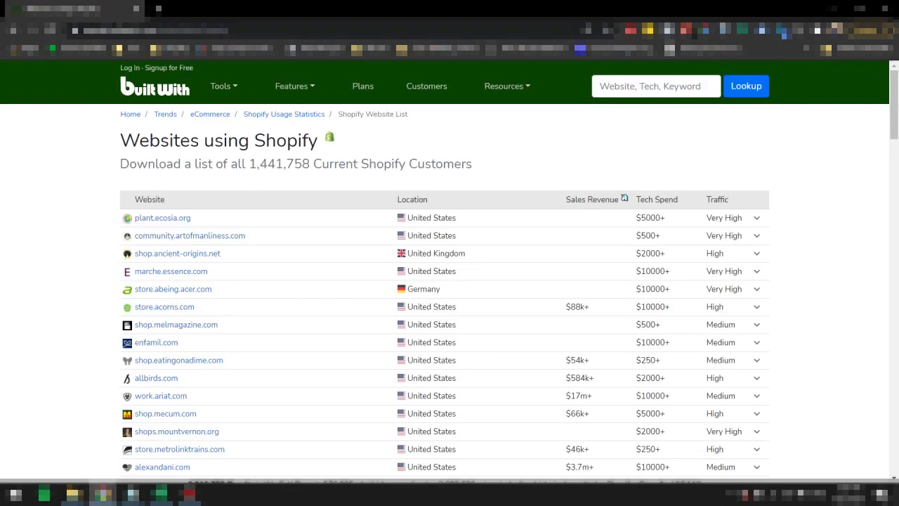
scroll(449, 281, down, 1)
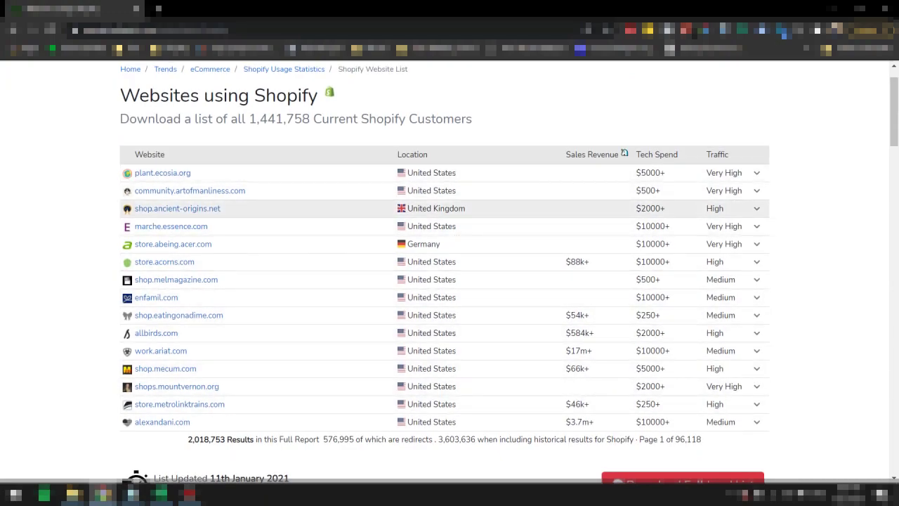
click(166, 173)
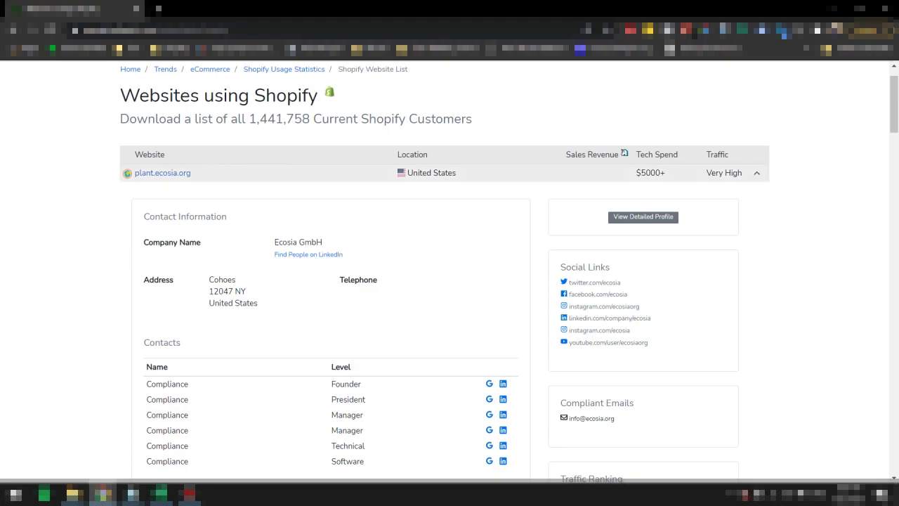
drag(190, 173, 134, 173)
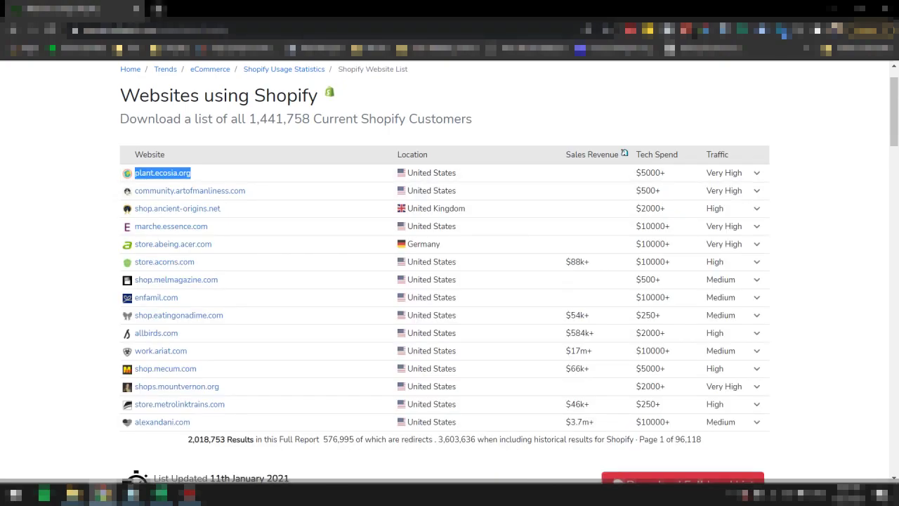
key(ctrl+t)
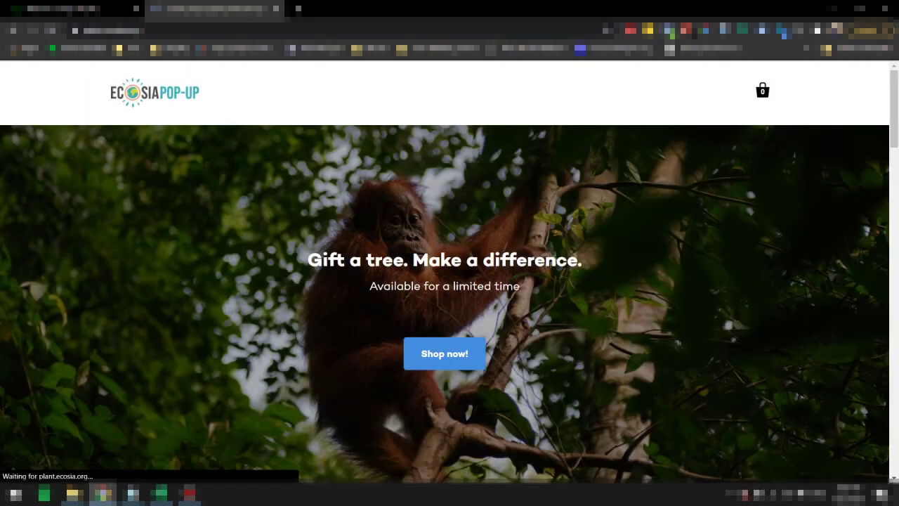
- Look through the Ecosia store's home page and its Shop Trees product page
scroll(450, 281, down, 8)
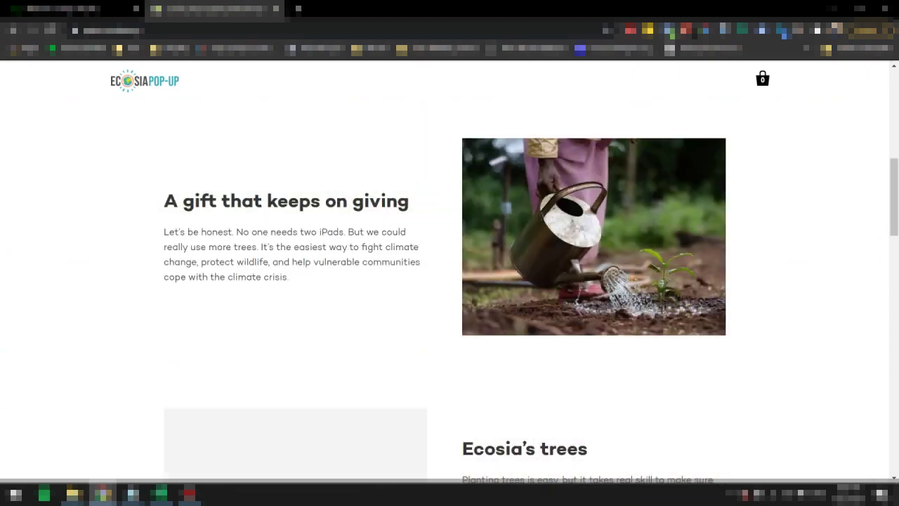
scroll(450, 281, down, 15)
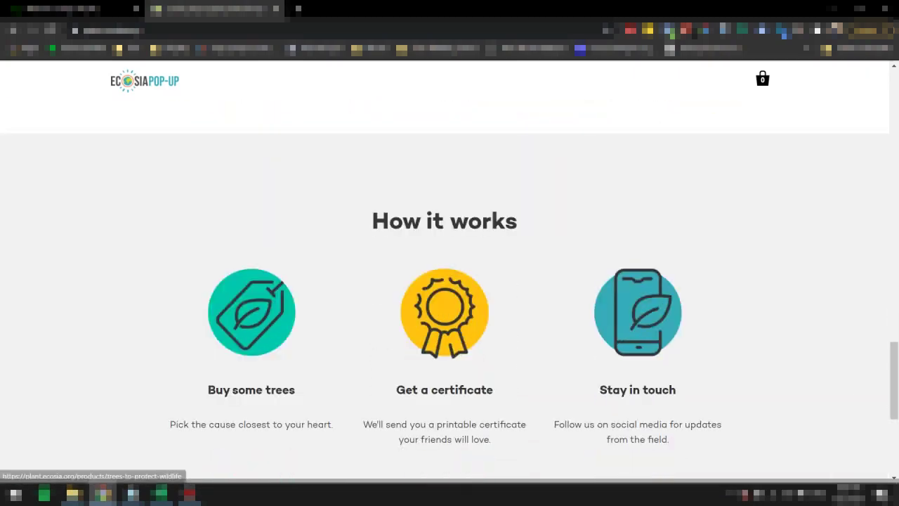
scroll(450, 281, down, 2)
key(Home)
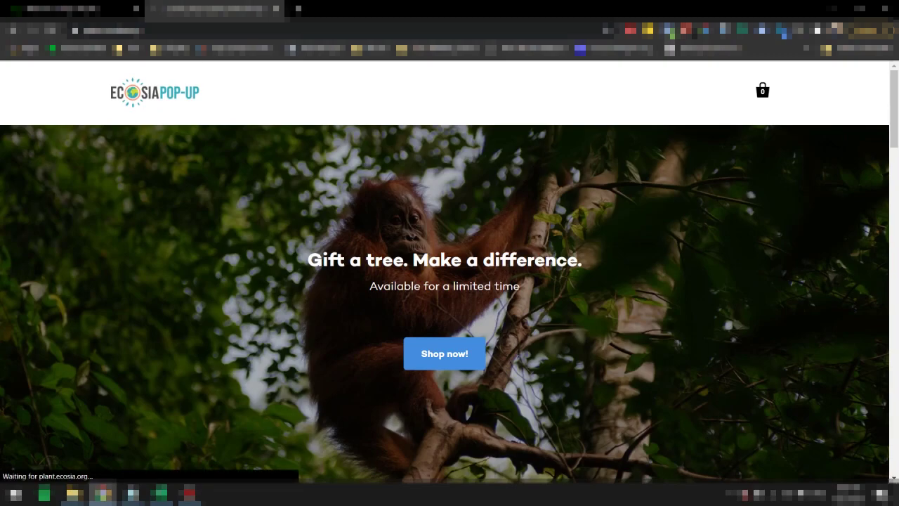
scroll(450, 281, down, 3)
scroll(443, 354, up, 3)
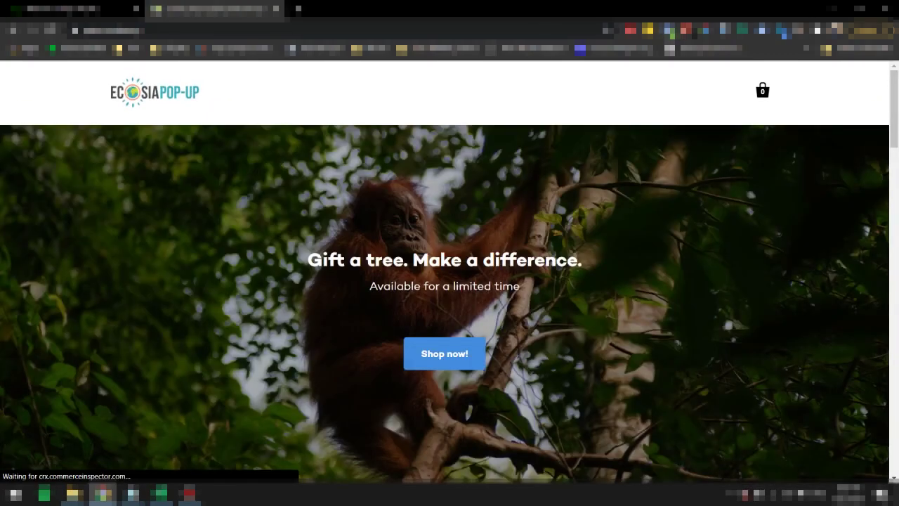
click(443, 353)
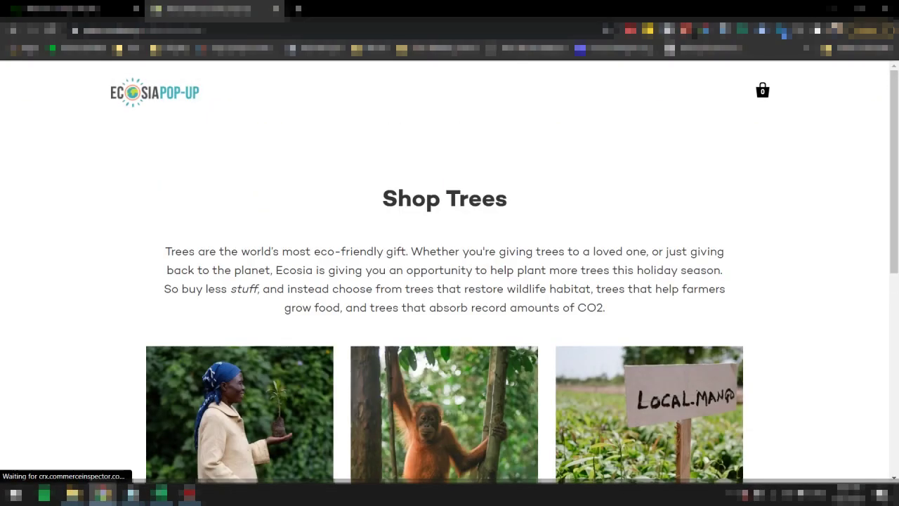
scroll(450, 281, down, 3)
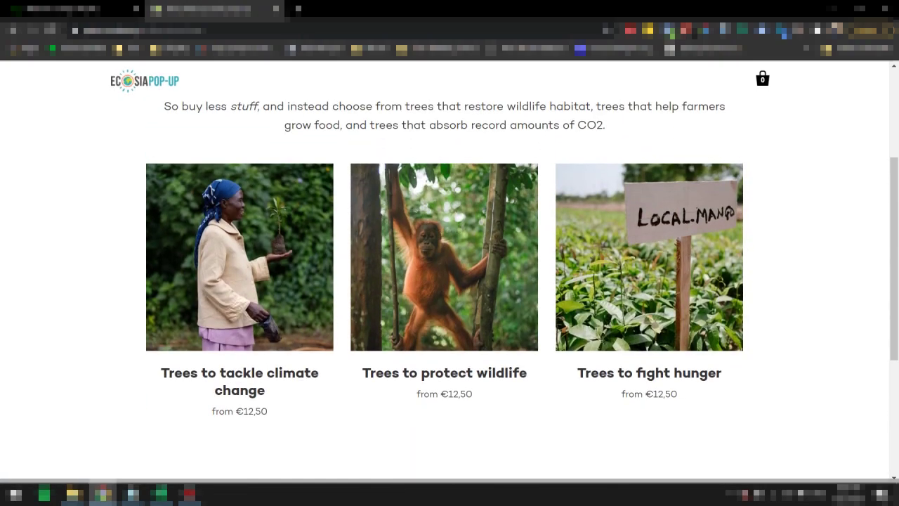
- Switch back to BuiltWith, look up debutify and open the list of all websites using Debutify
click(70, 9)
scroll(450, 281, down, 5)
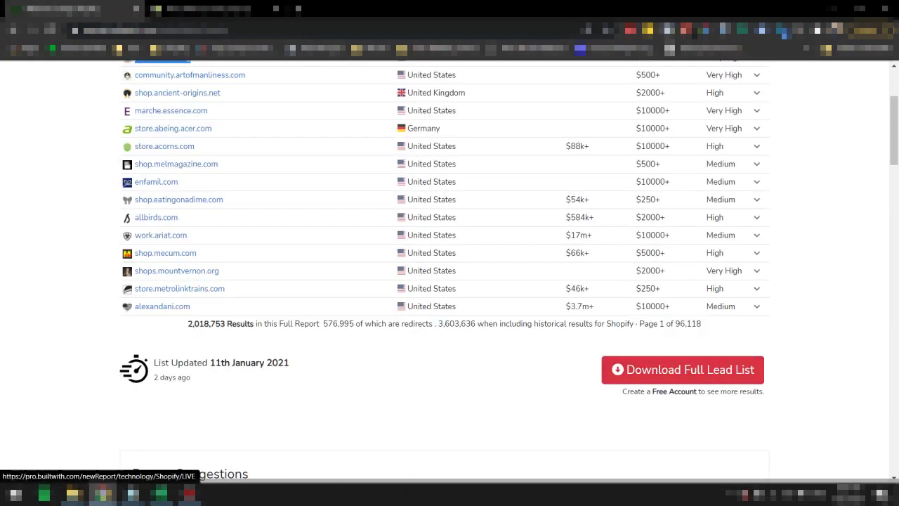
scroll(450, 281, up, 2)
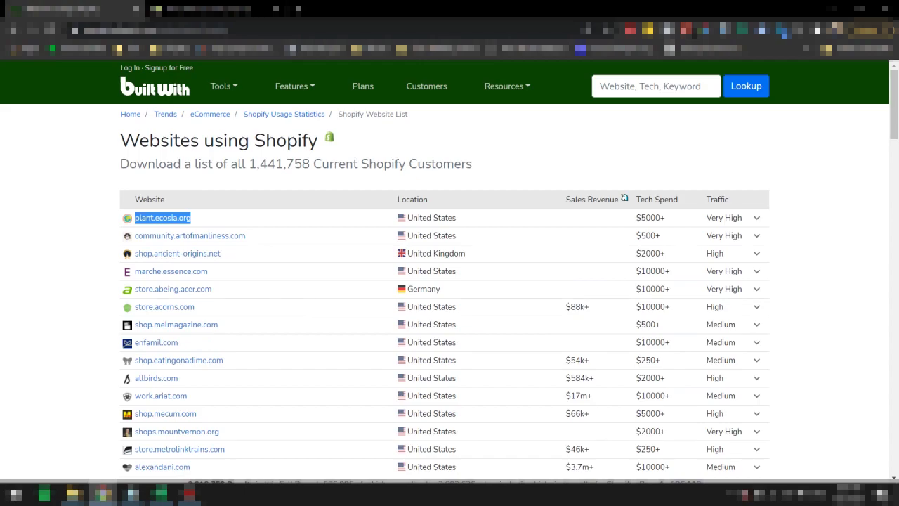
click(655, 86)
text(debutify)
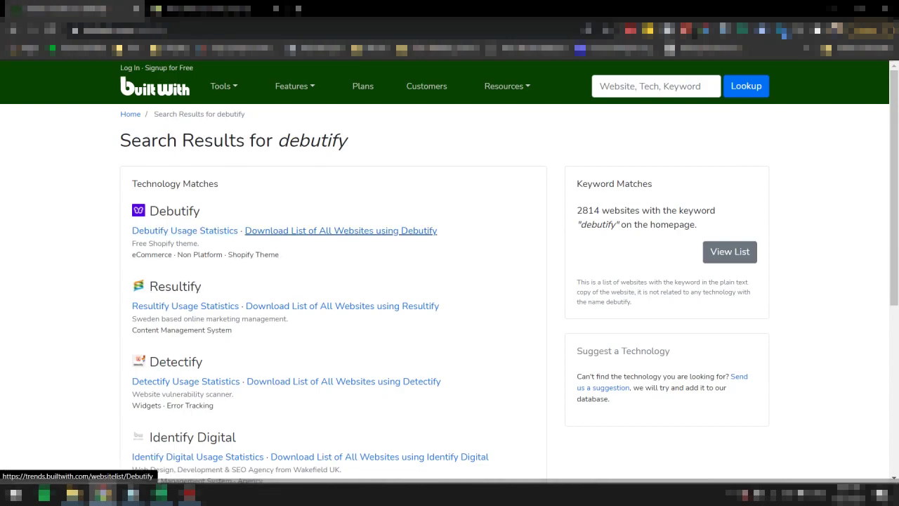
click(341, 231)
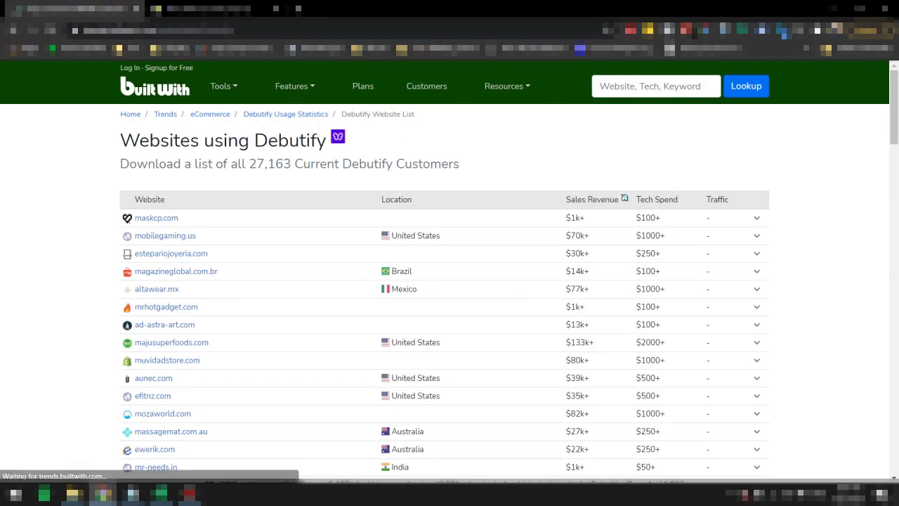
- Copy the muvidadstore.com address from the Debutify website list and load that store in a new browser tab
scroll(450, 281, down, 3)
scroll(449, 281, up, 2)
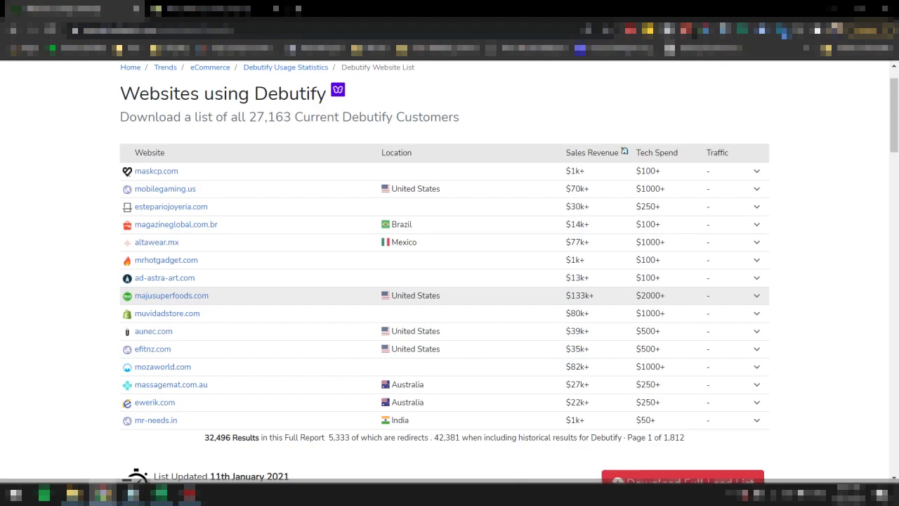
right_click(175, 300)
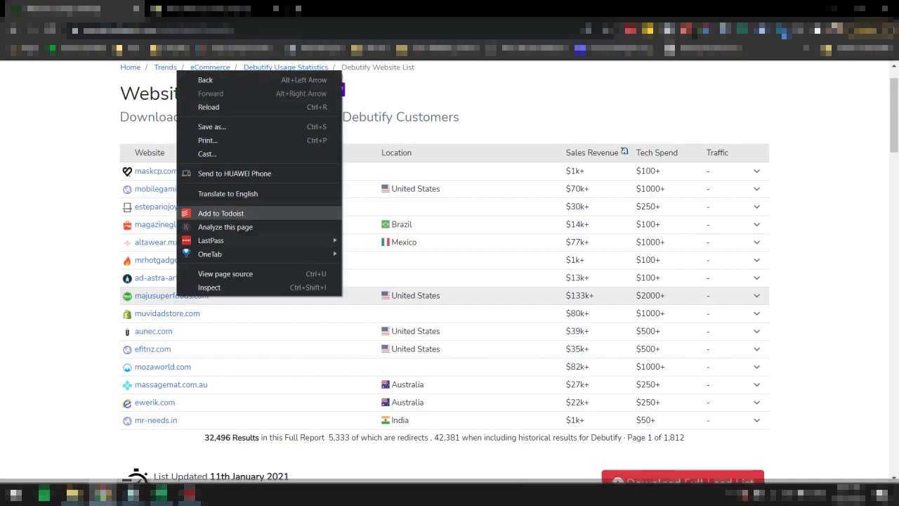
click(201, 314)
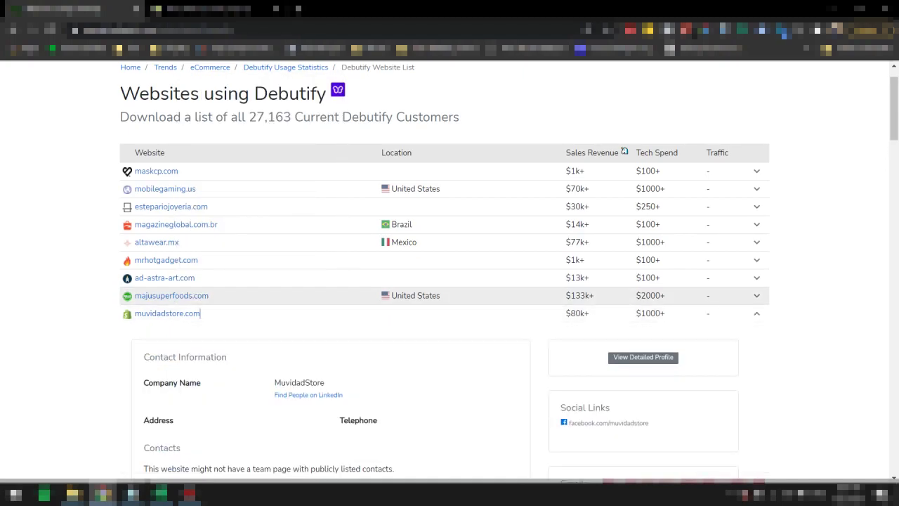
drag(201, 313, 134, 314)
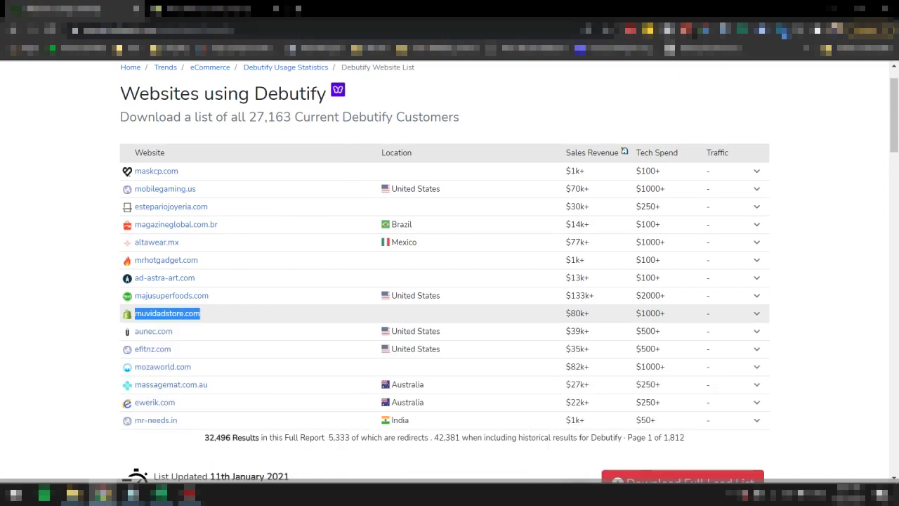
key(ctrl+c)
key(ctrl+t)
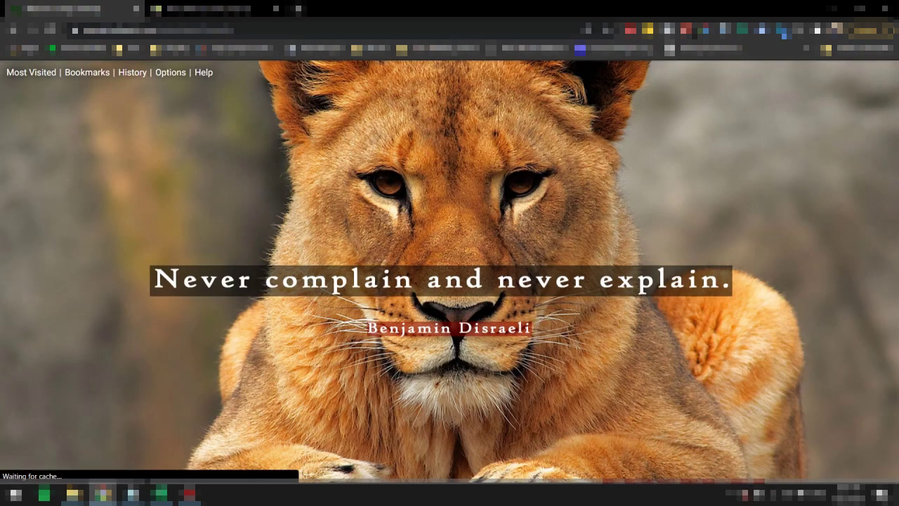
key(ctrl+v)
key(Return)
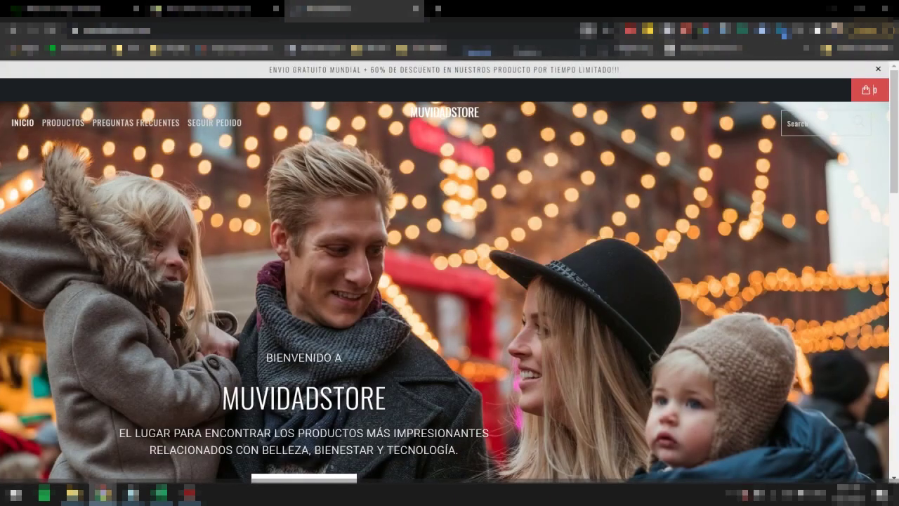
- Examine the MuvidadStore home page, including its banner, discounted products and footer
scroll(450, 272, down, 4)
scroll(449, 272, down, 10)
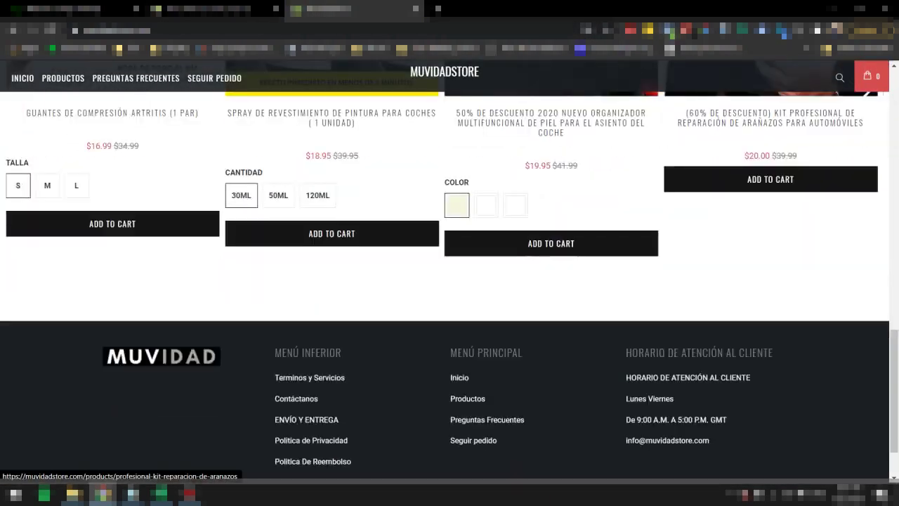
scroll(449, 272, up, 7)
scroll(449, 272, up, 6)
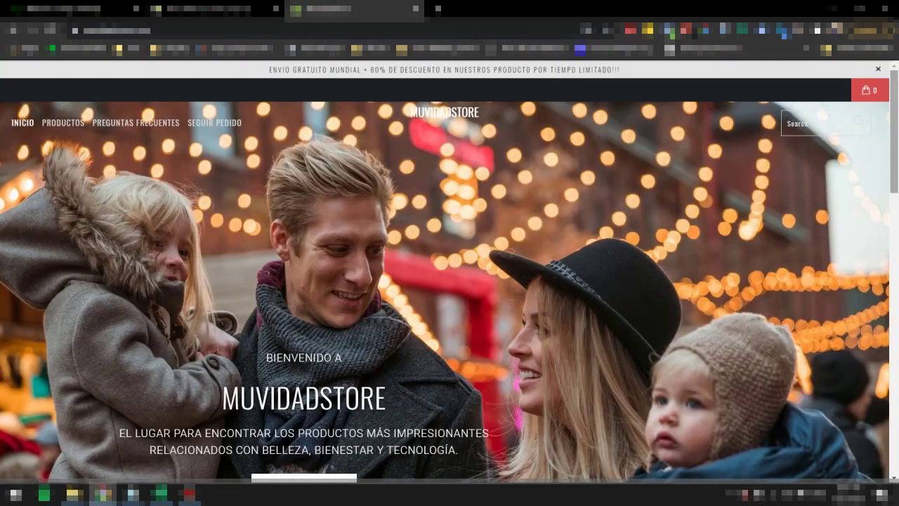
scroll(449, 272, down, 15)
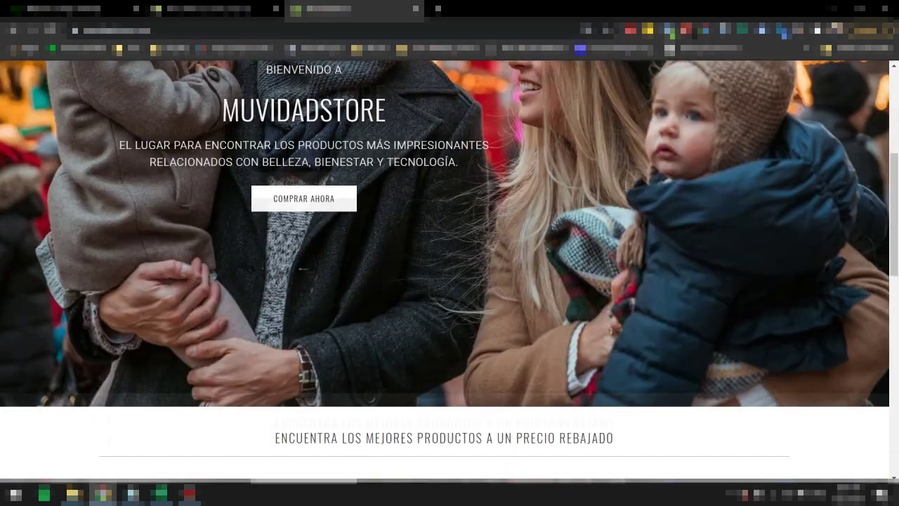
scroll(450, 272, up, 4)
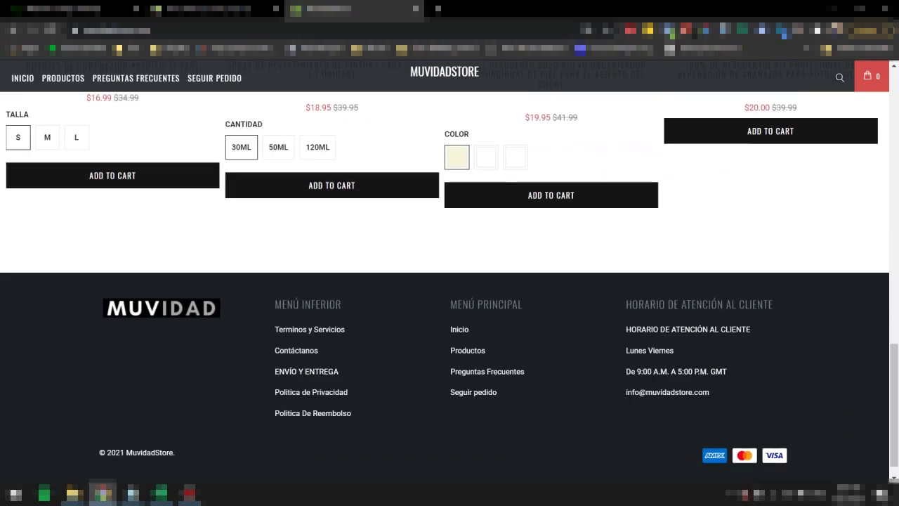
scroll(450, 271, up, 4)
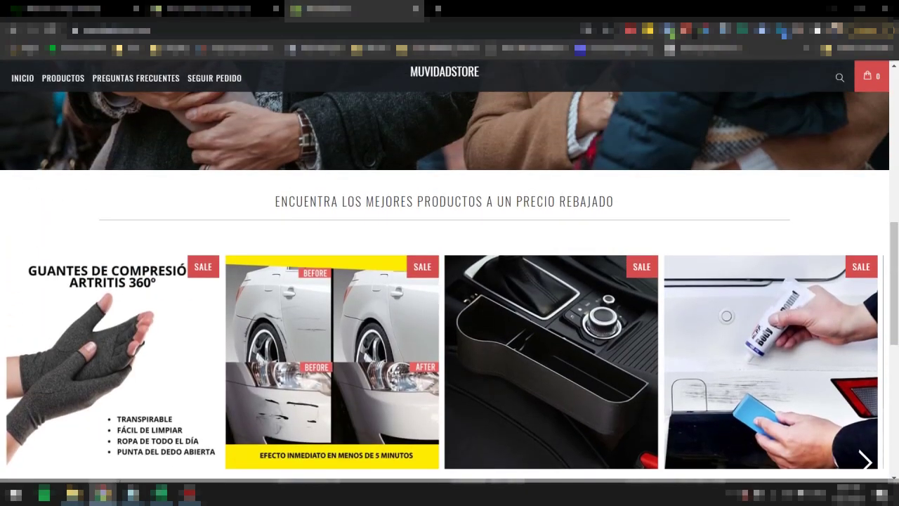
scroll(330, 422, down, 2)
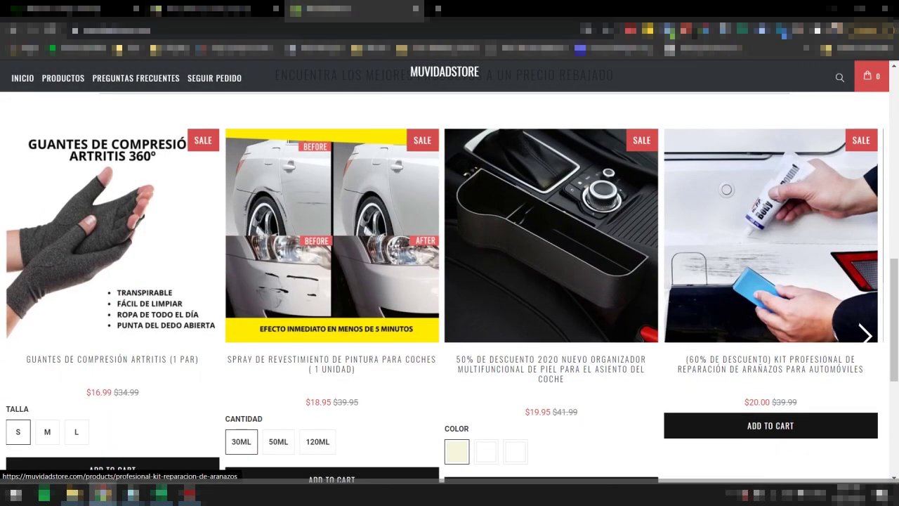
scroll(331, 422, up, 5)
scroll(450, 269, up, 1)
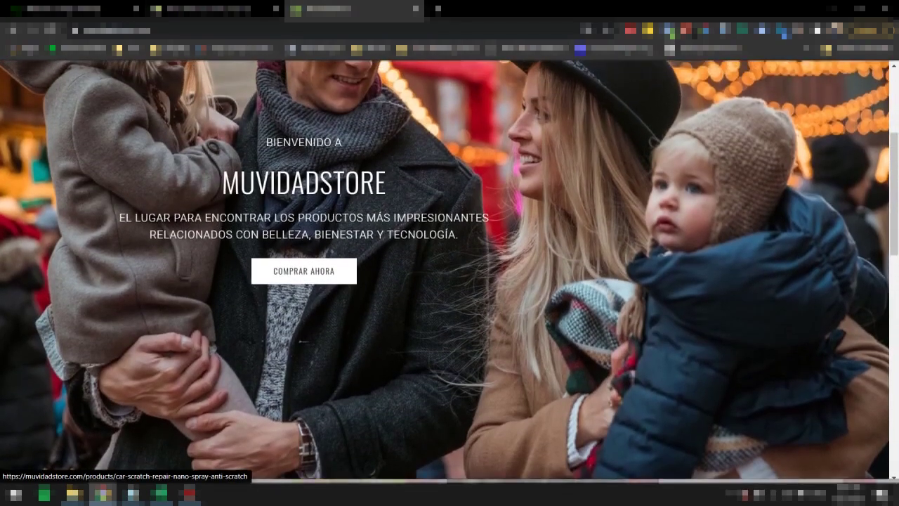
- Return to BuiltWith's list of websites using Debutify and review the listed stores
key(alt+Left)
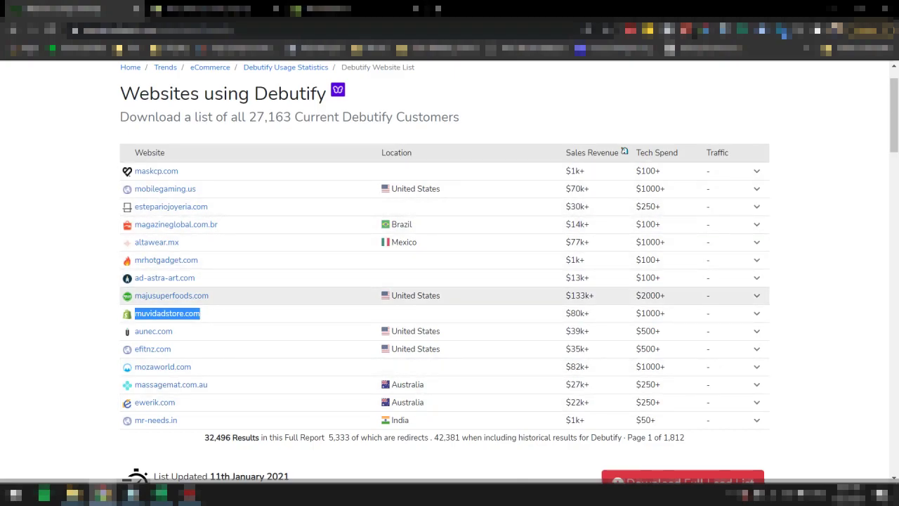
scroll(450, 281, down, 4)
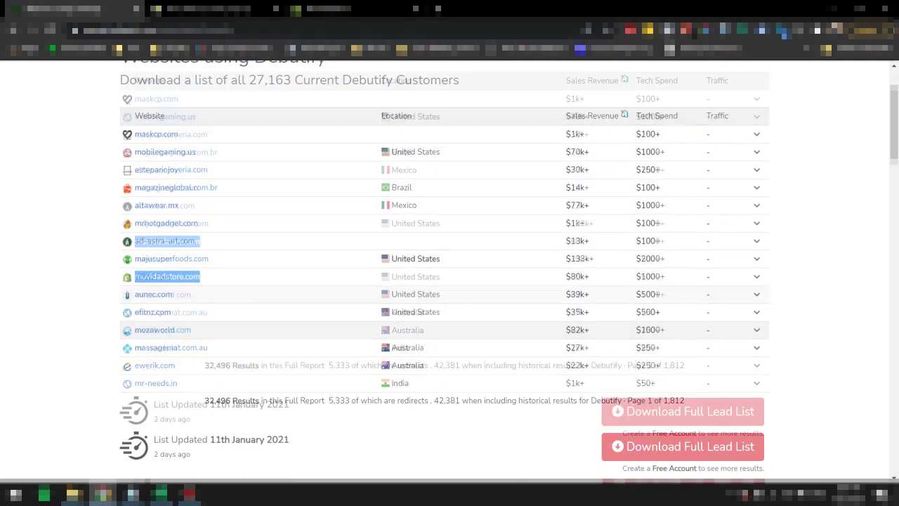
scroll(450, 281, up, 1)
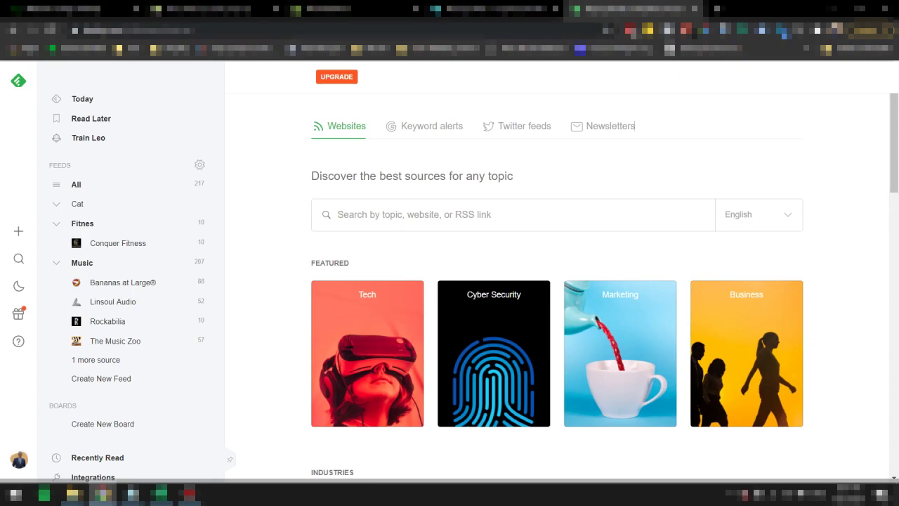
click(491, 9)
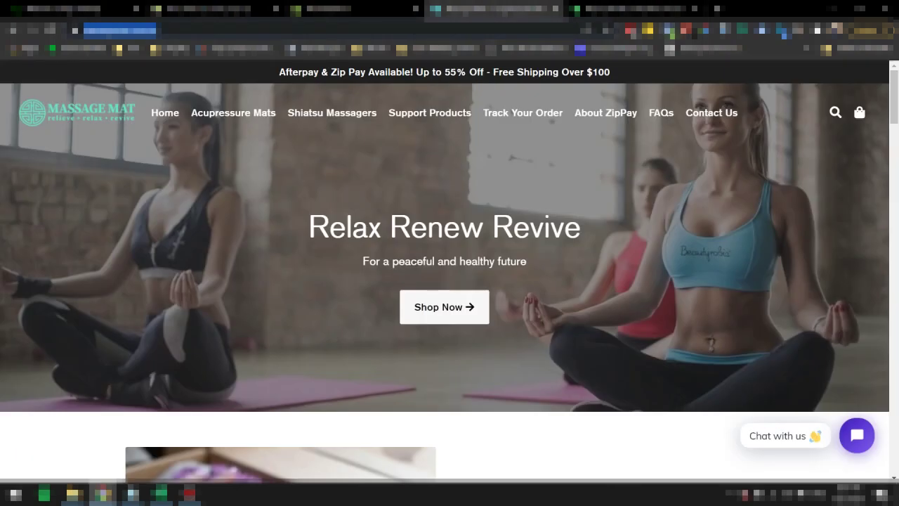
click(632, 8)
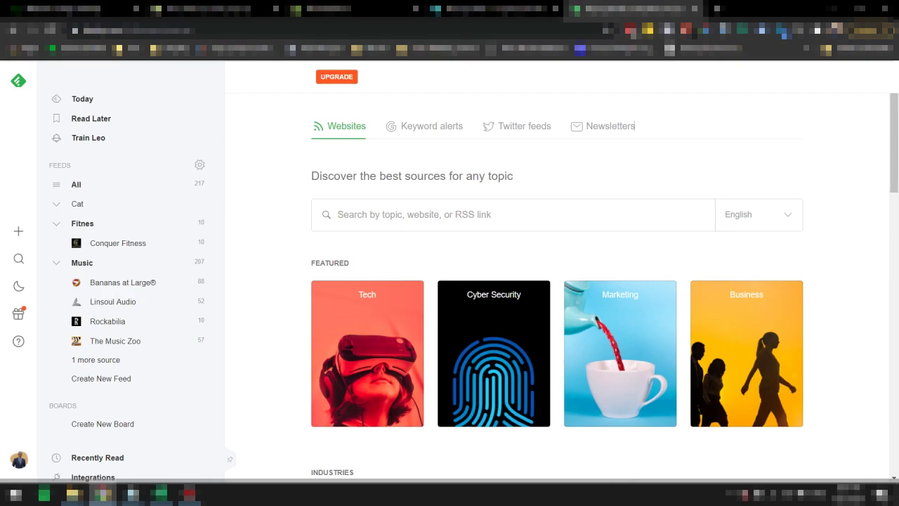
click(337, 214)
key(ctrl+v)
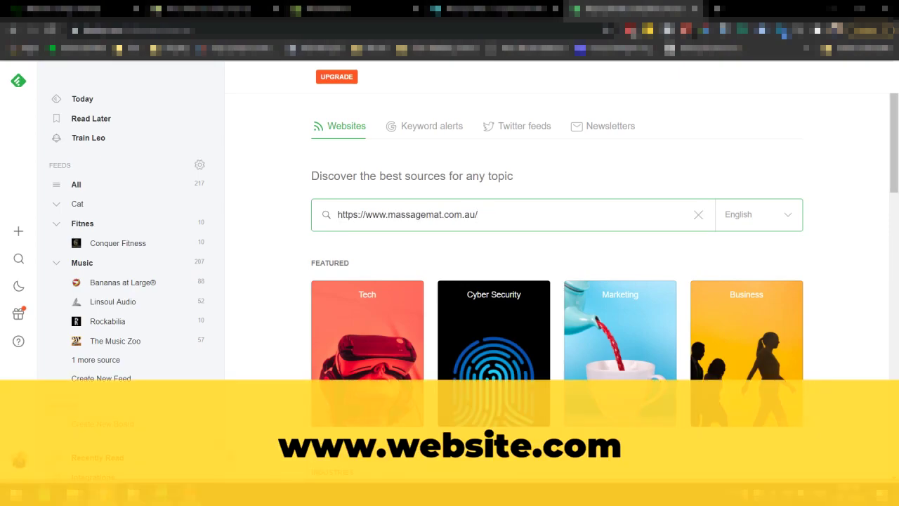
text(collections/)
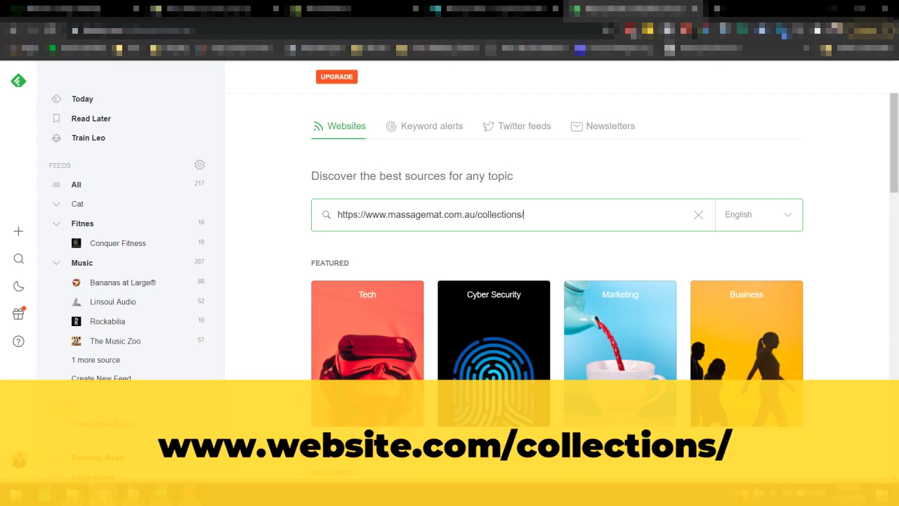
text(all.atom)
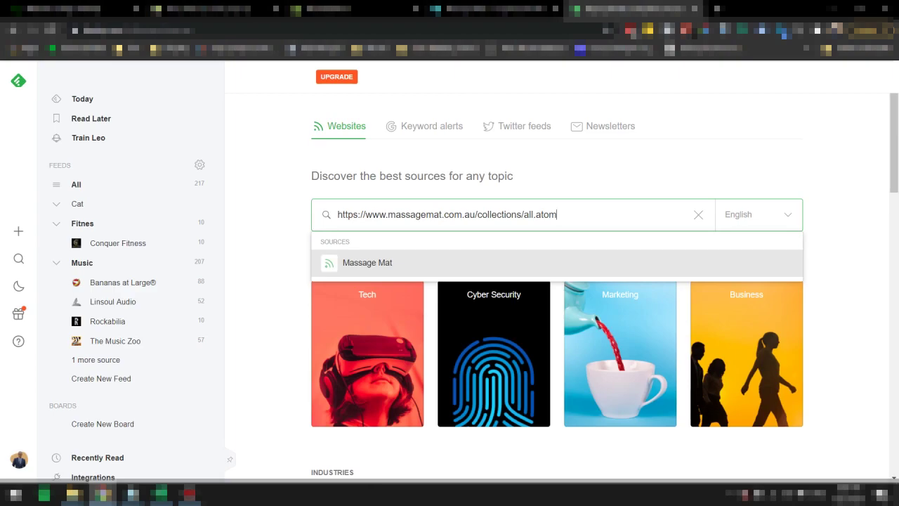
key(Return)
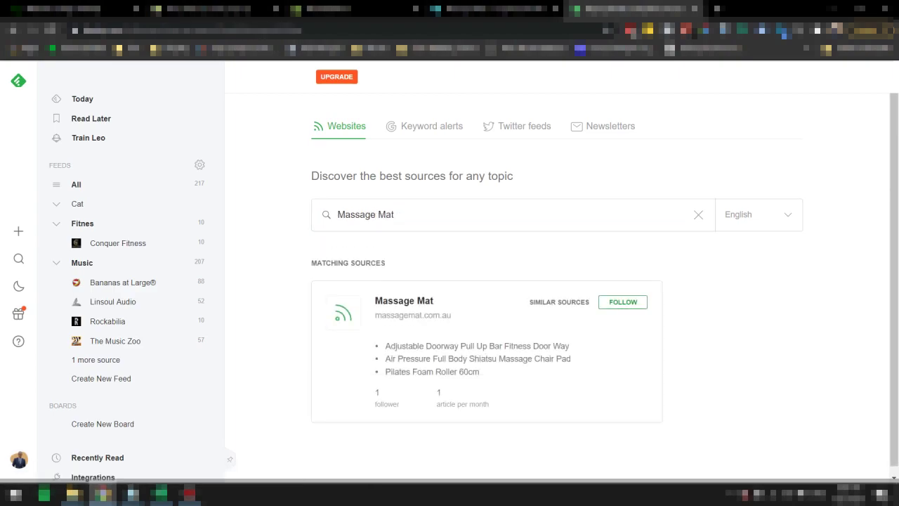
- Follow the Massage Mat source in the Fitnes feed and expand that feed's hidden sources
click(623, 302)
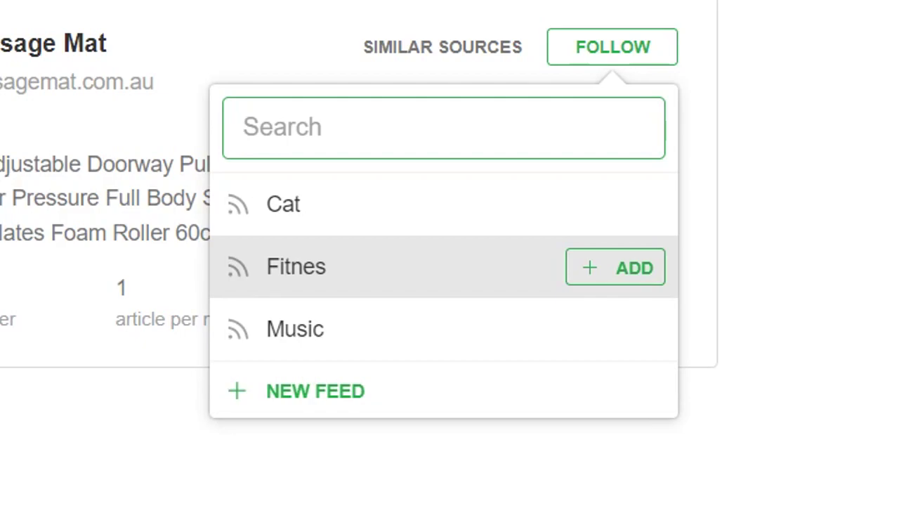
click(615, 267)
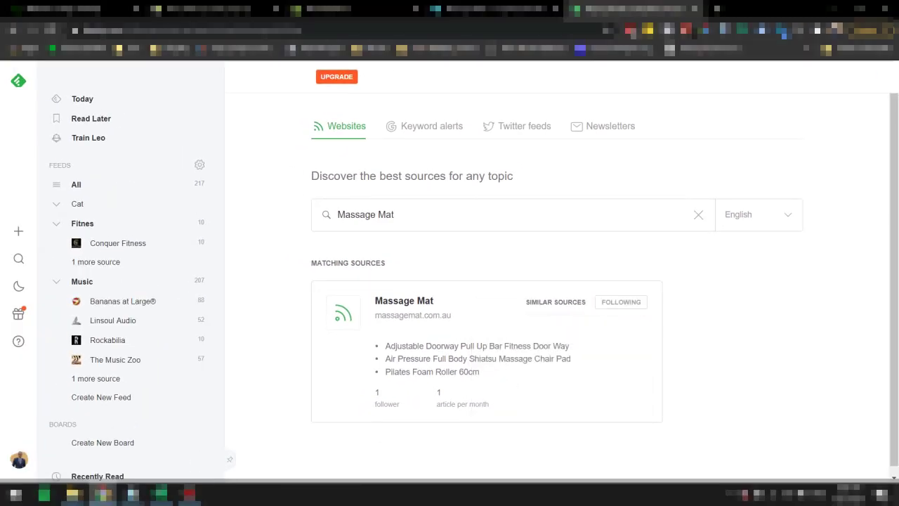
click(96, 261)
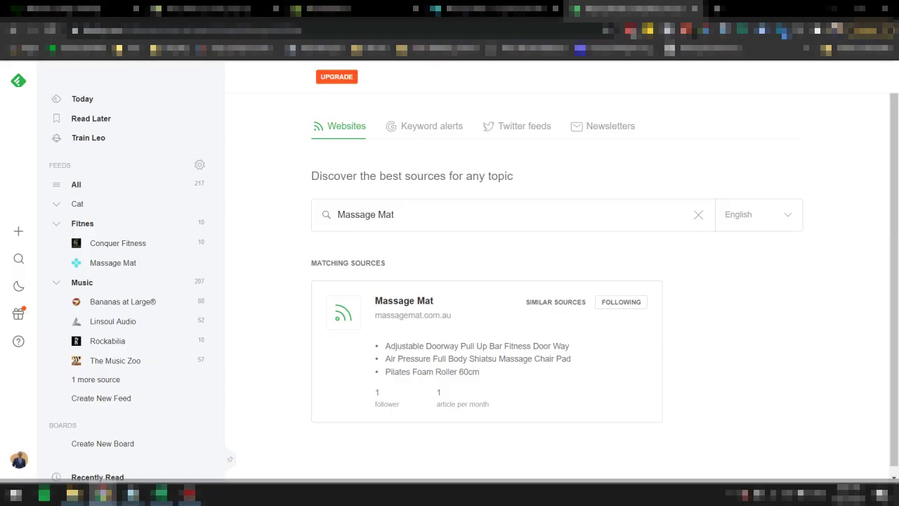
- Open the Massage Mat source, show all its articles and review the products by publication date
click(114, 263)
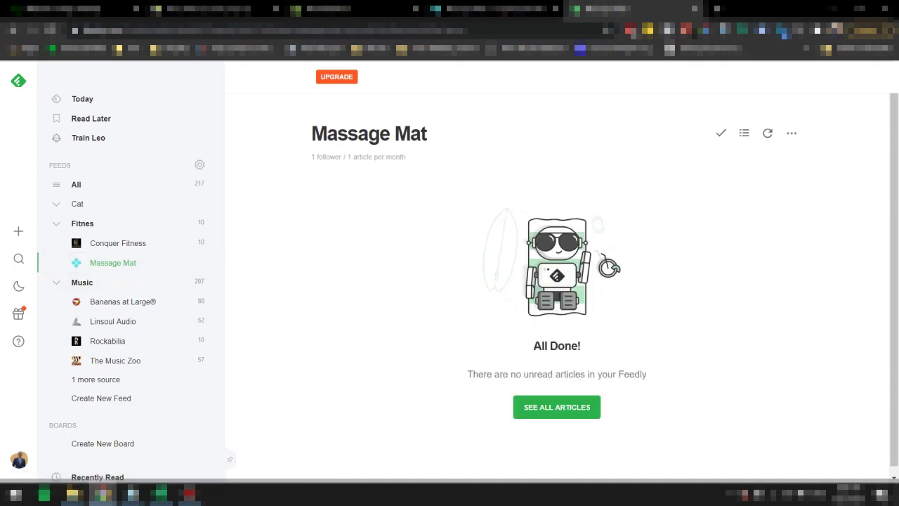
click(558, 406)
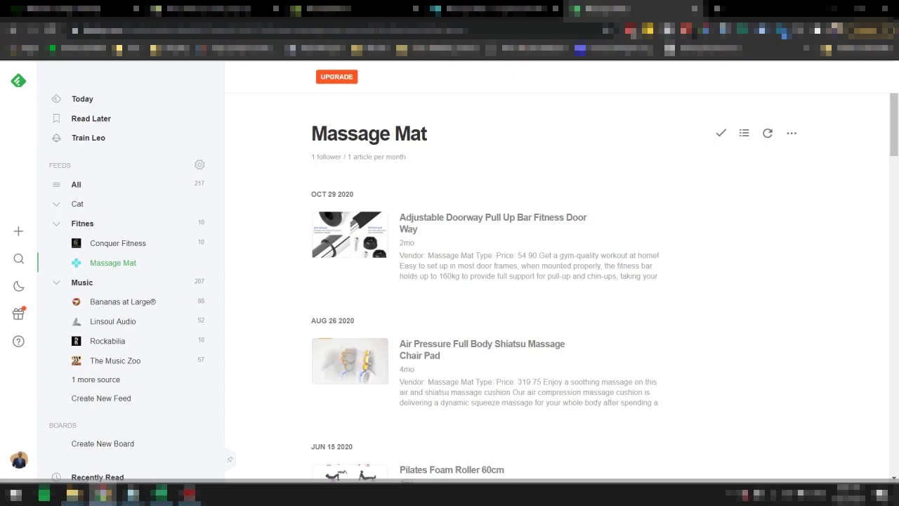
scroll(492, 221, down, 1)
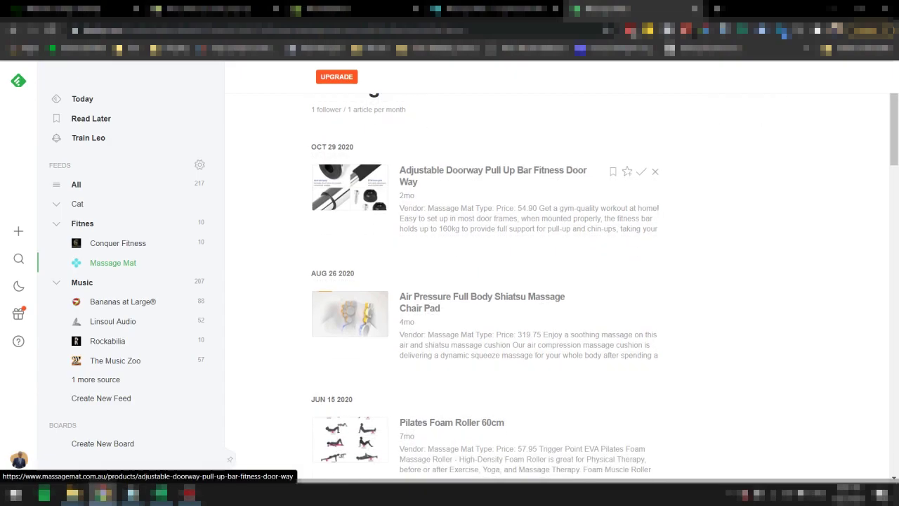
scroll(492, 221, down, 2)
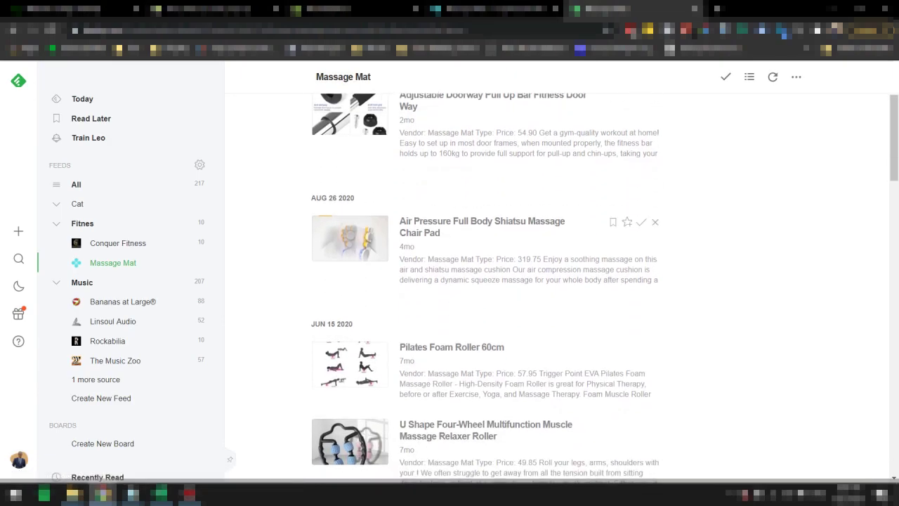
scroll(491, 221, down, 3)
scroll(492, 221, down, 2)
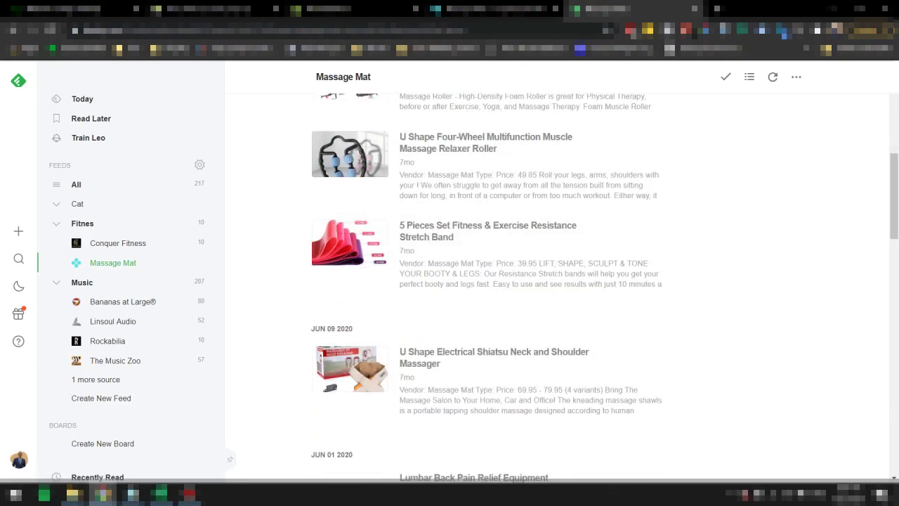
scroll(492, 221, down, 7)
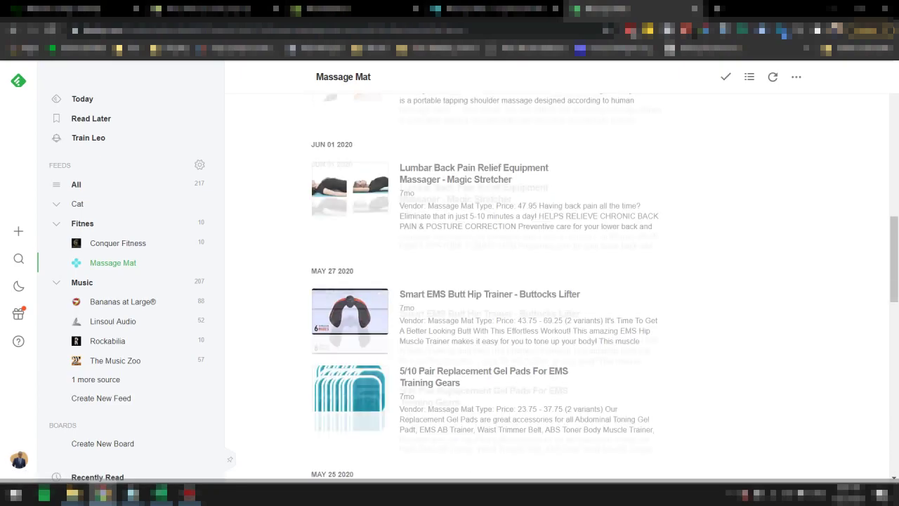
scroll(491, 281, down, 4)
scroll(491, 281, up, 18)
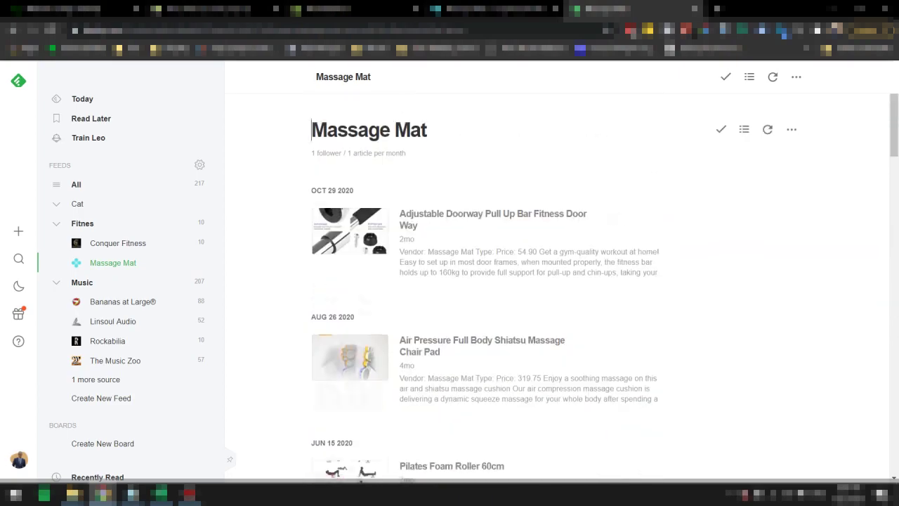